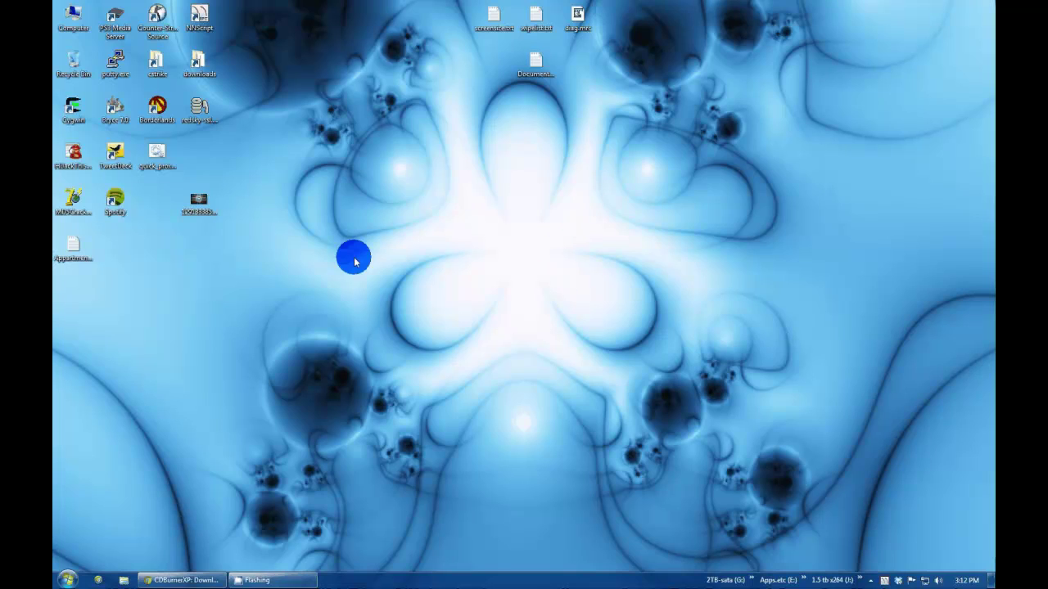
Bring up the CDBurnerXP downloads page in the web browser and highlight the program's name.
{"action": "left_click", "coordinate": [182, 580]}
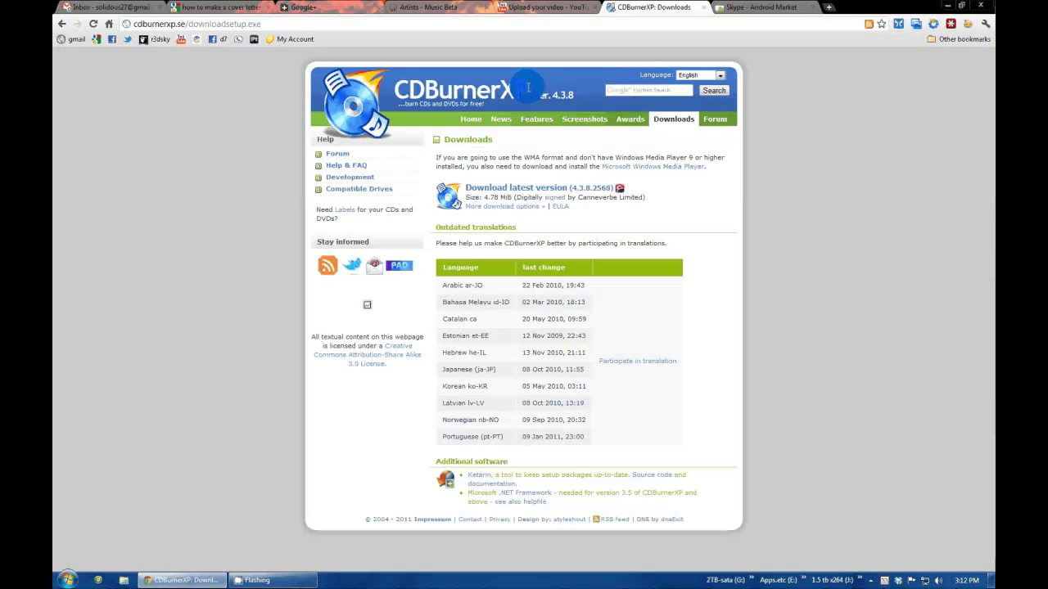
{"action": "left_click_drag", "start_coordinate": [528, 87], "coordinate": [433, 92]}
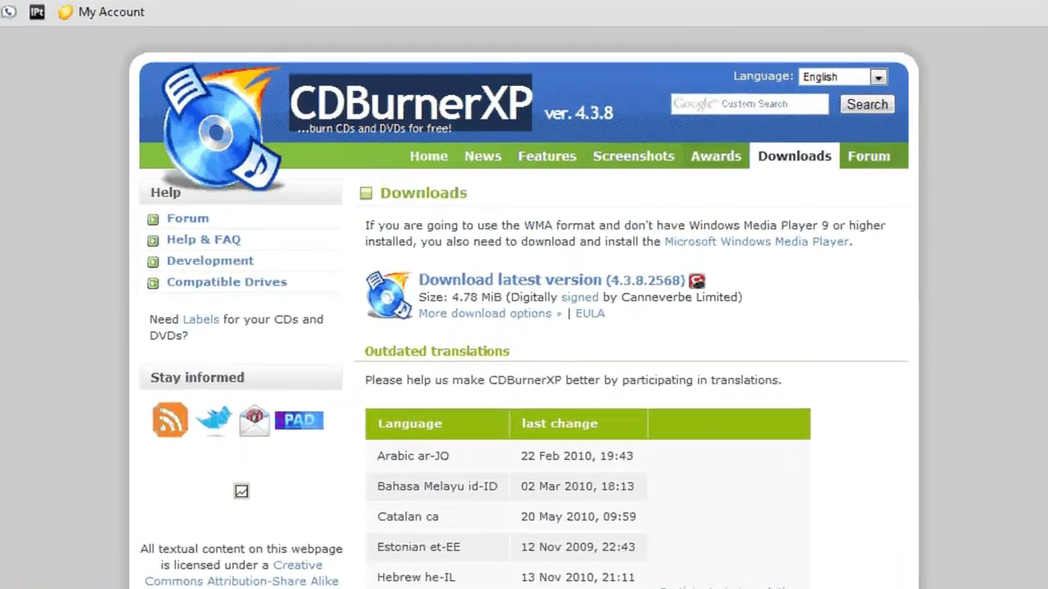
{"action": "left_click_drag", "start_coordinate": [1047, 163], "coordinate": [1047, 213]}
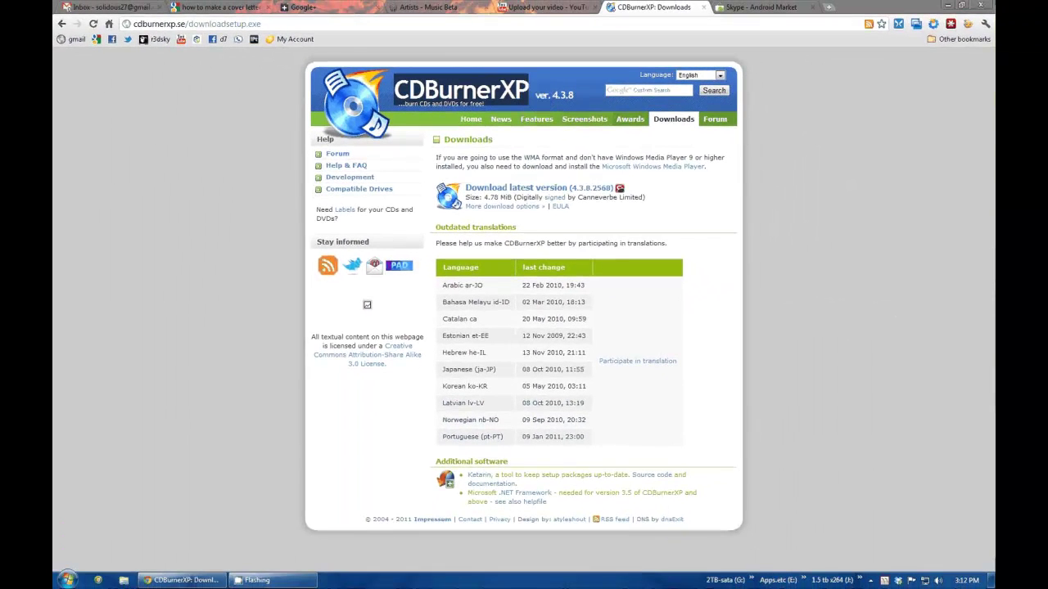
{"action": "left_click", "coordinate": [124, 580]}
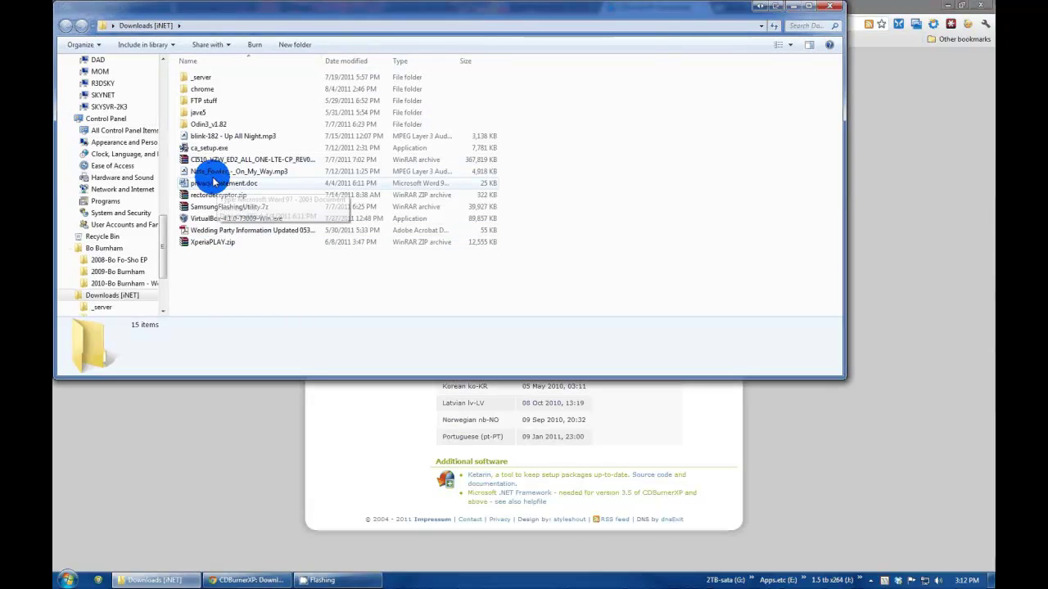
{"action": "left_click", "coordinate": [829, 5]}
Download the latest CDBurnerXP version (4.3.8.2568) and run the downloaded installer.
{"action": "left_click", "coordinate": [555, 187]}
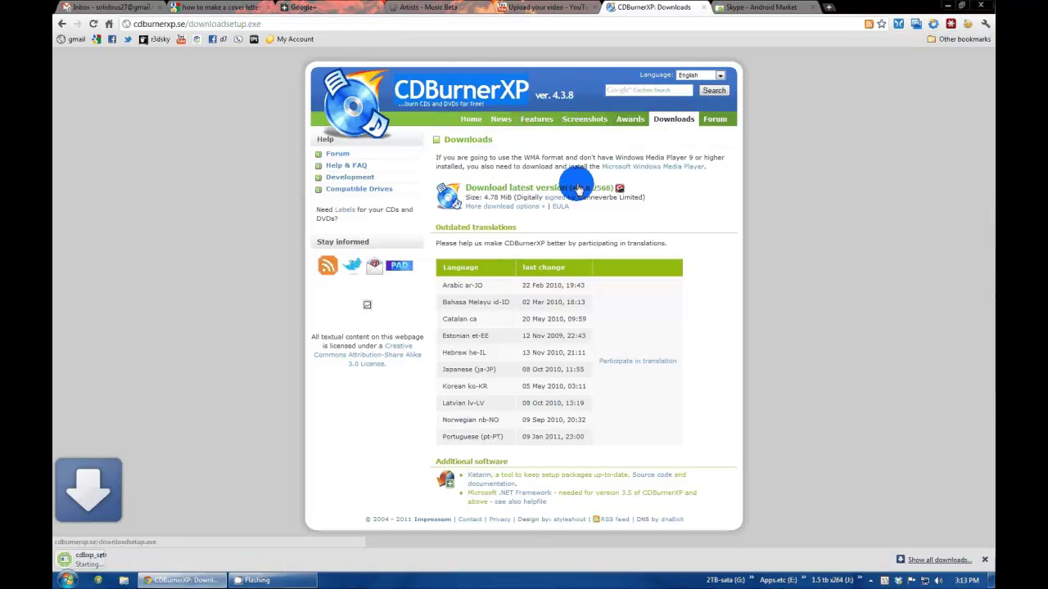
{"action": "left_click", "coordinate": [145, 551]}
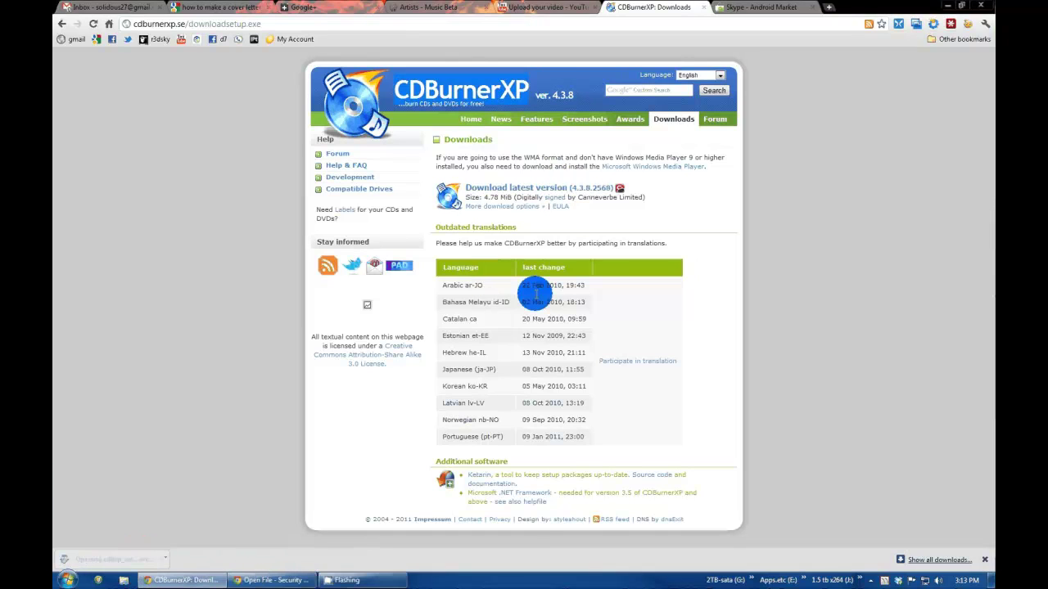
{"action": "left_click", "coordinate": [270, 578]}
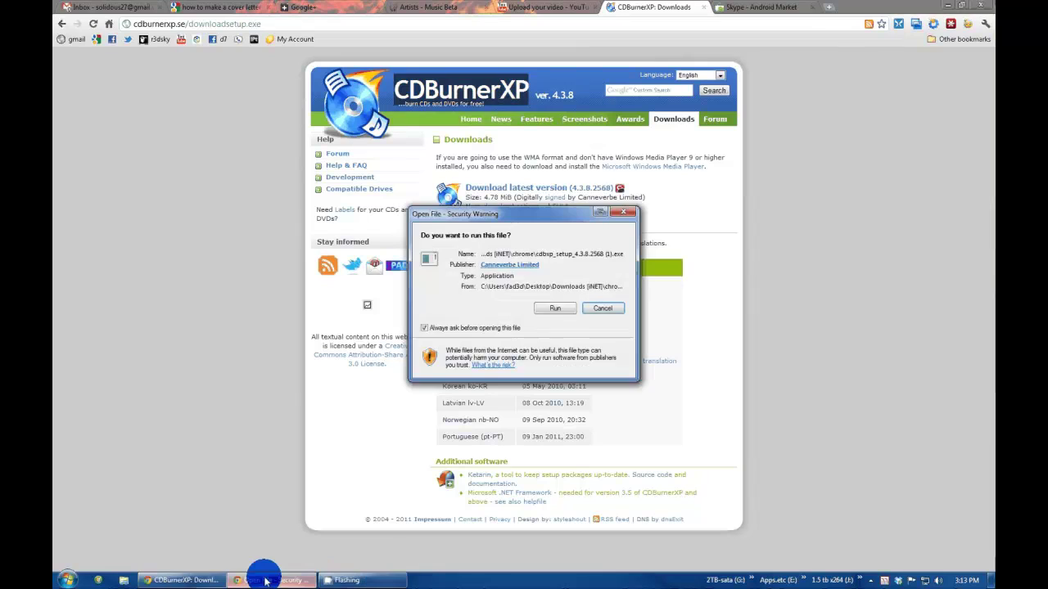
{"action": "left_click", "coordinate": [555, 308]}
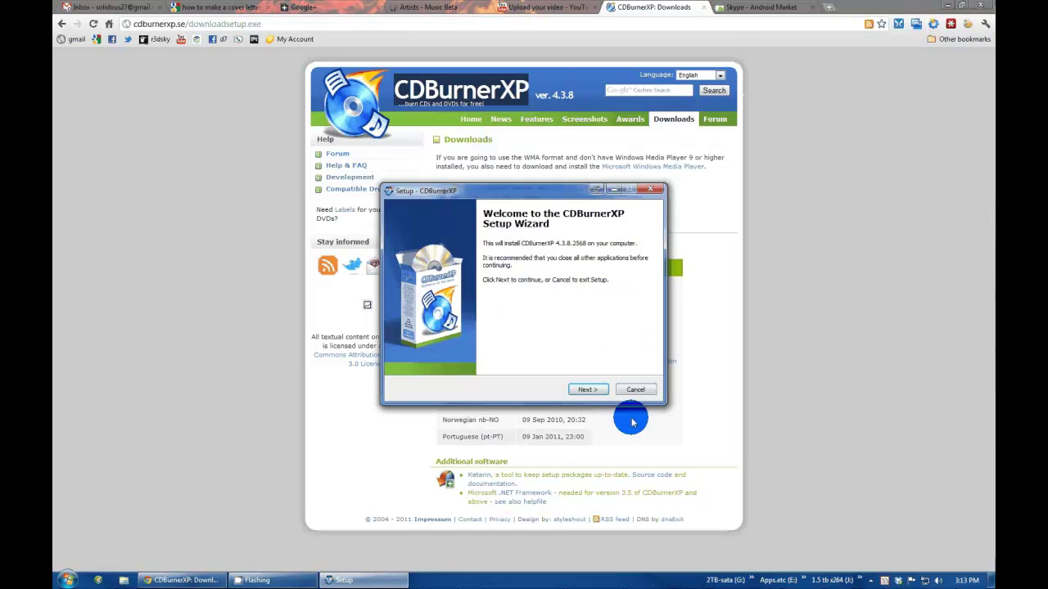
Exit the CDBurnerXP setup wizard without installing and minimize the browser.
{"action": "left_click", "coordinate": [645, 393]}
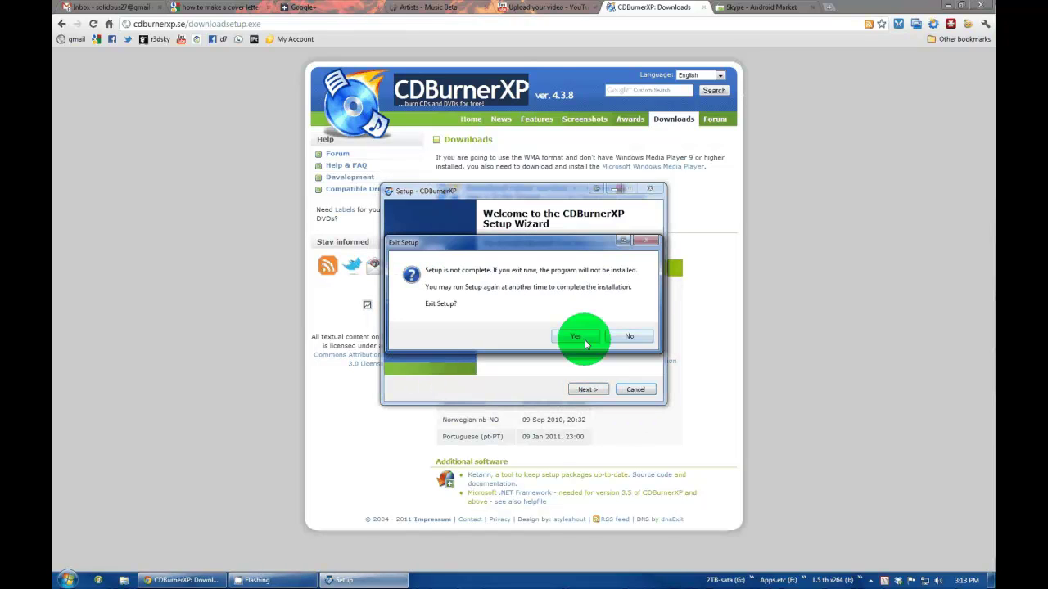
{"action": "left_click", "coordinate": [627, 332]}
{"action": "left_click", "coordinate": [635, 390]}
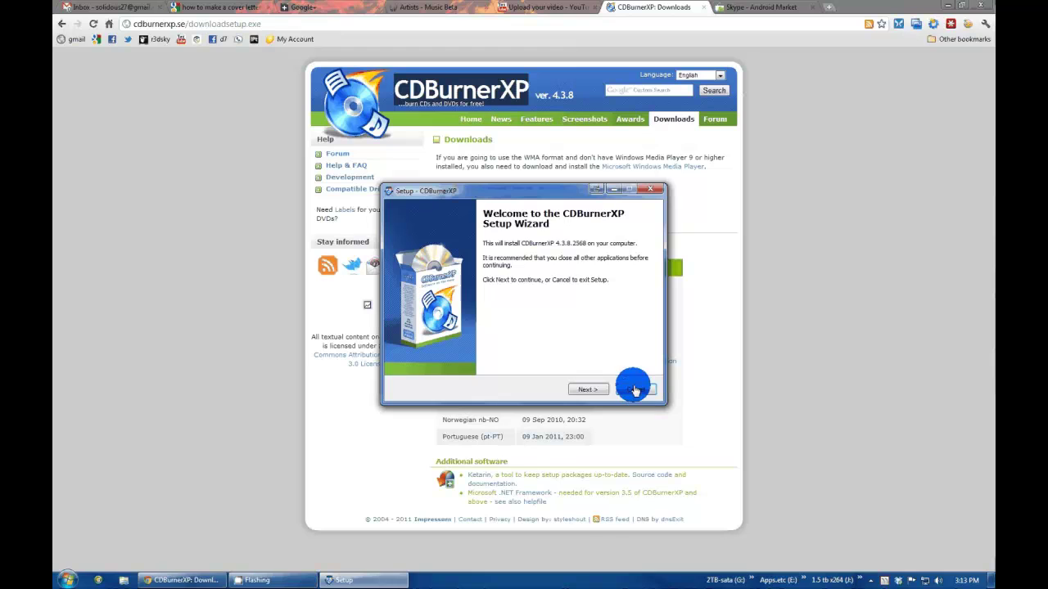
{"action": "left_click", "coordinate": [560, 332]}
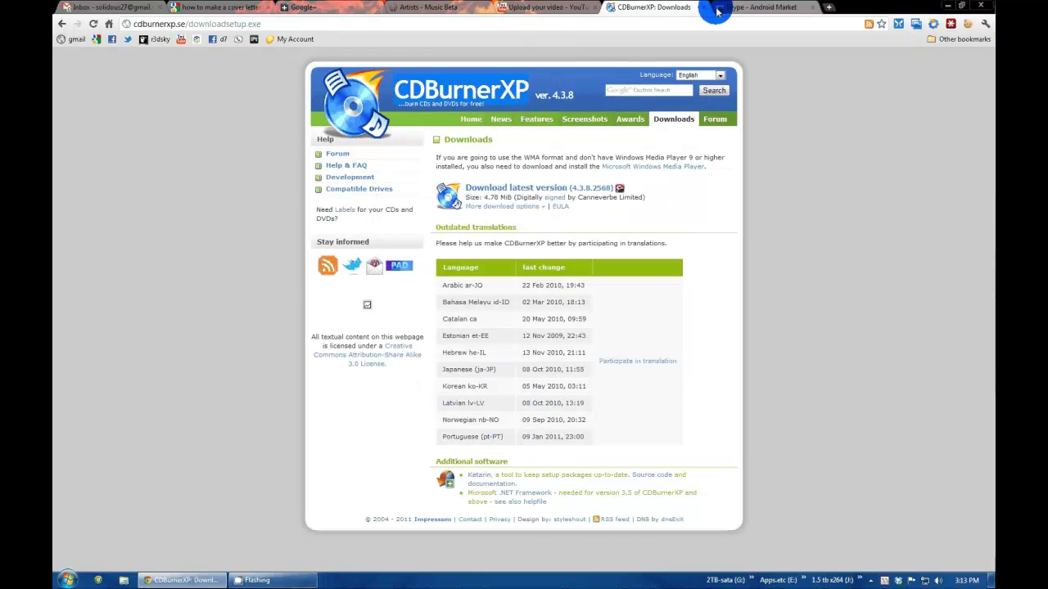
{"action": "left_click", "coordinate": [945, 6]}
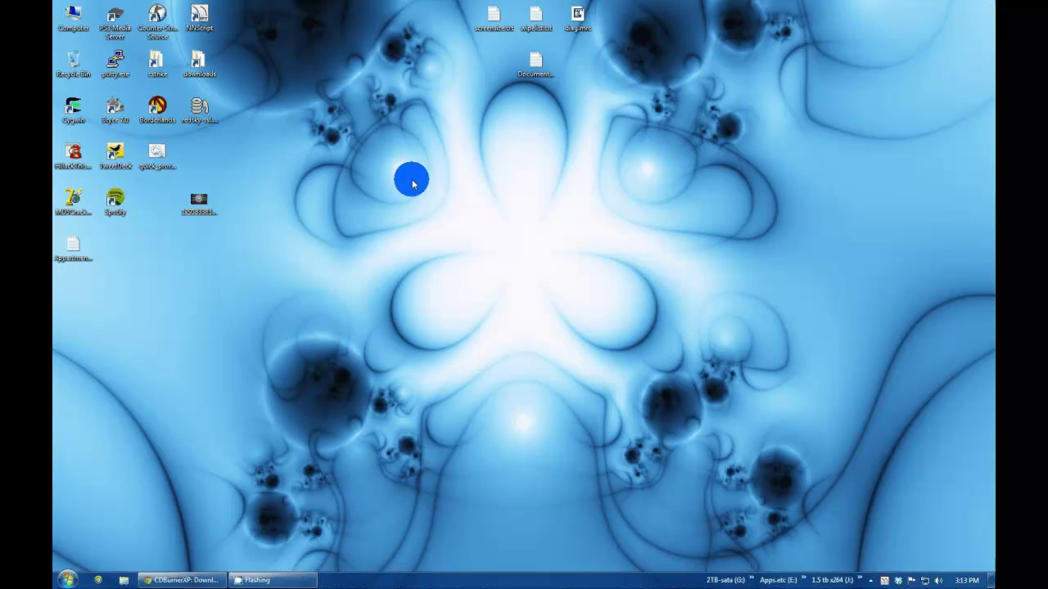
Launch the installed CDBurnerXP program from the list of all programs.
{"action": "left_click", "coordinate": [65, 578]}
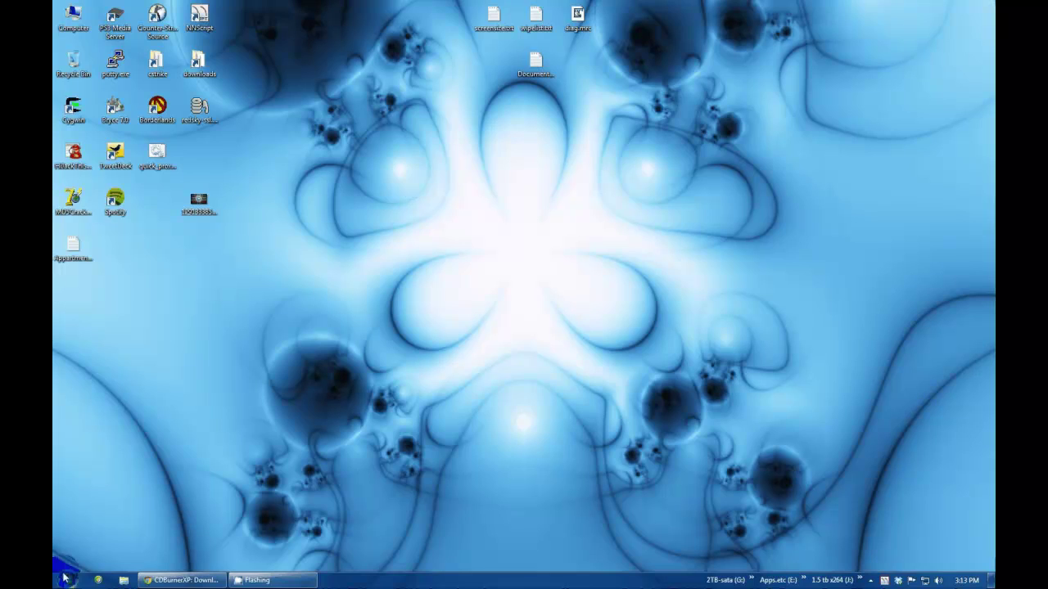
{"action": "left_click", "coordinate": [262, 234]}
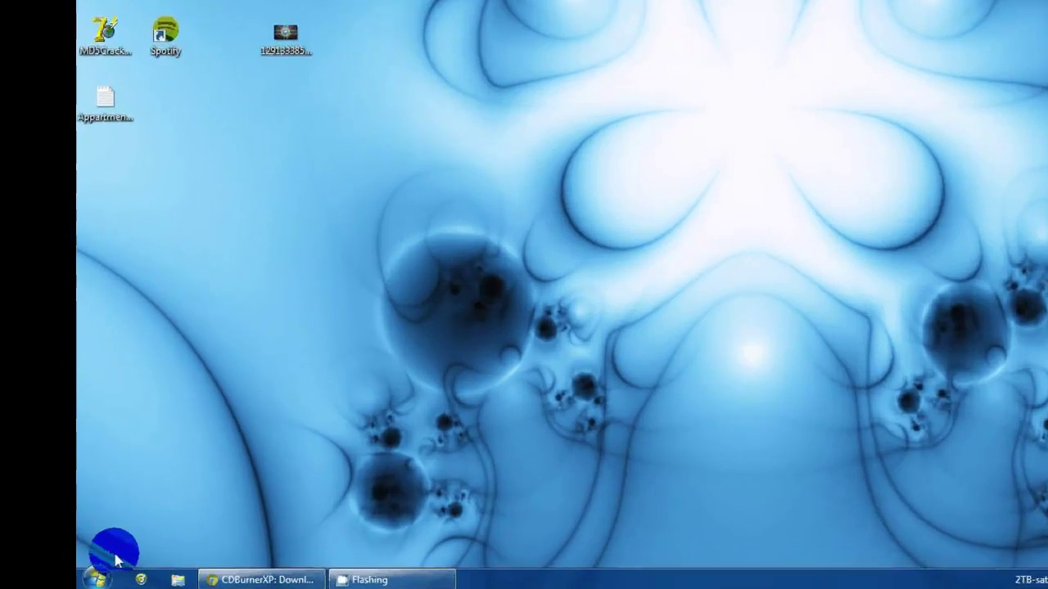
{"action": "left_click", "coordinate": [65, 579]}
{"action": "left_click", "coordinate": [181, 491]}
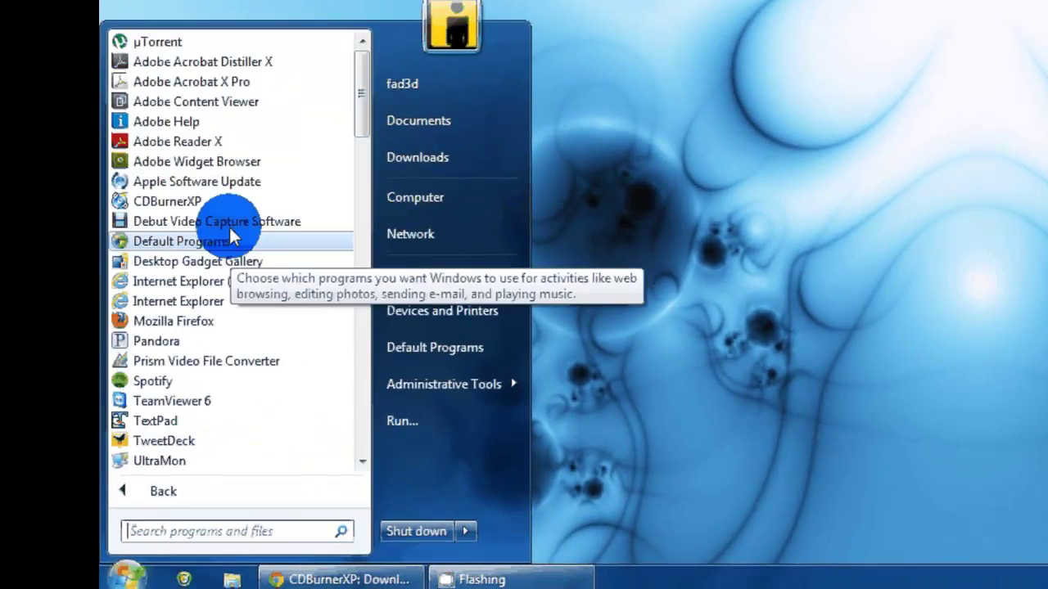
{"action": "left_click", "coordinate": [226, 202]}
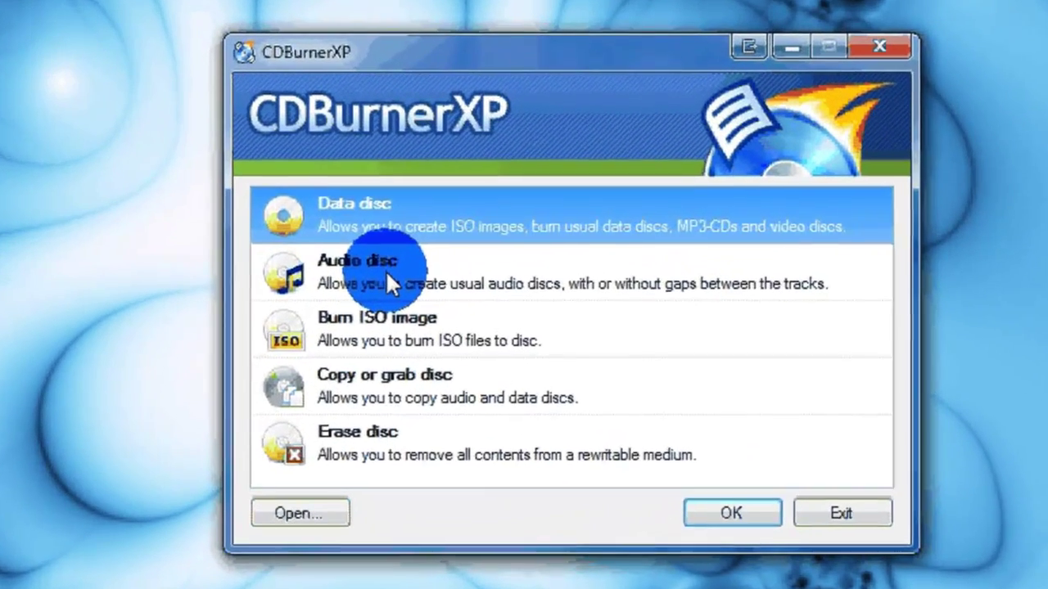
Start an audio disc compilation, then move its window toward the desktop's center and enlarge it.
{"action": "left_click", "coordinate": [210, 434]}
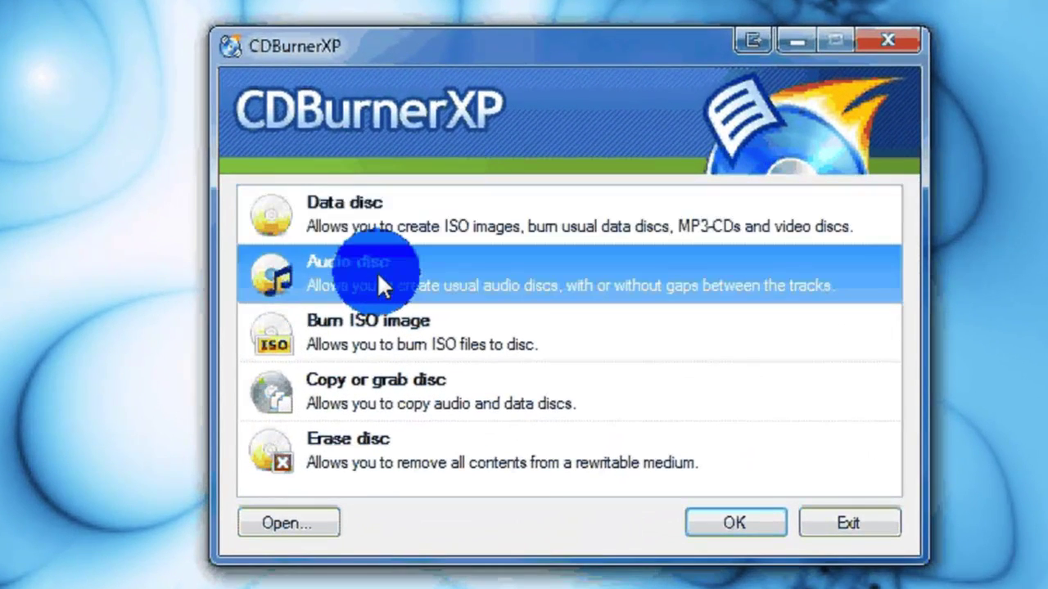
{"action": "left_click", "coordinate": [749, 517]}
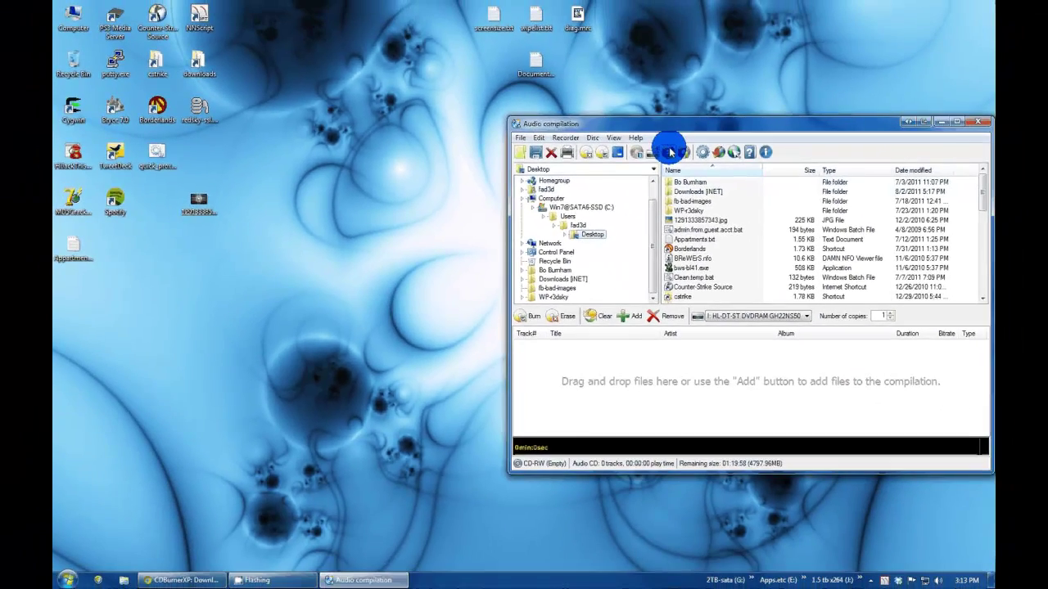
{"action": "left_click_drag", "start_coordinate": [679, 119], "coordinate": [386, 41]}
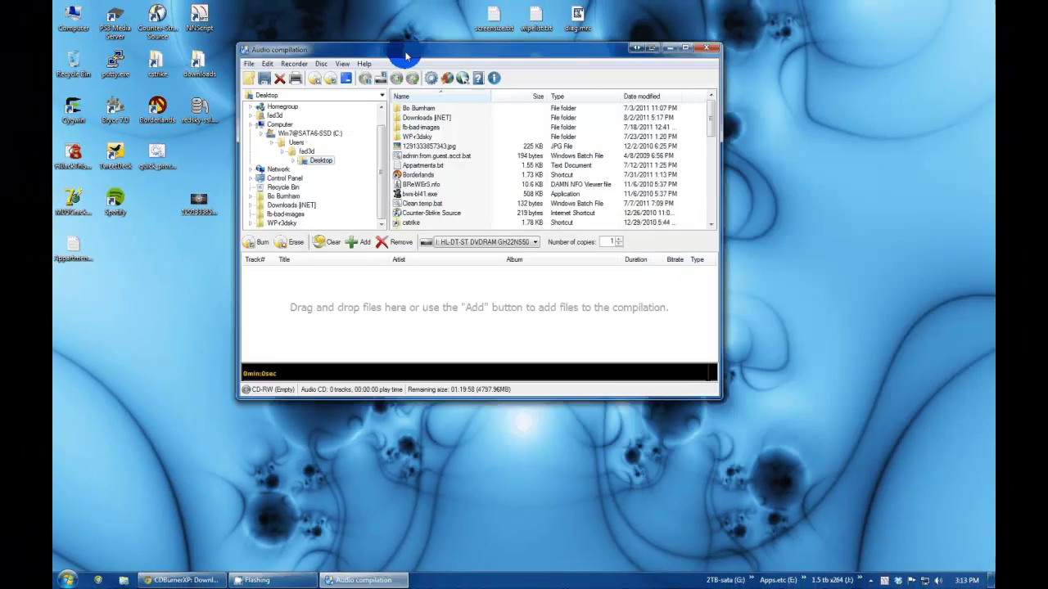
{"action": "left_click_drag", "start_coordinate": [714, 401], "coordinate": [816, 483]}
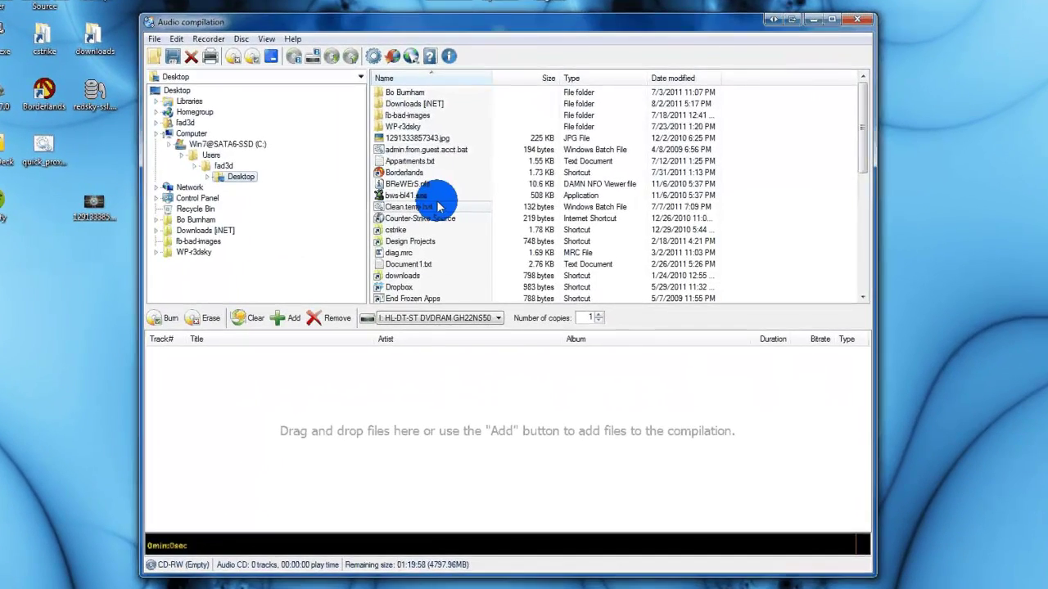
Browse the compilation's file browser to the _sorted folder inside Music on the Music (M:) drive.
{"action": "left_click", "coordinate": [360, 77]}
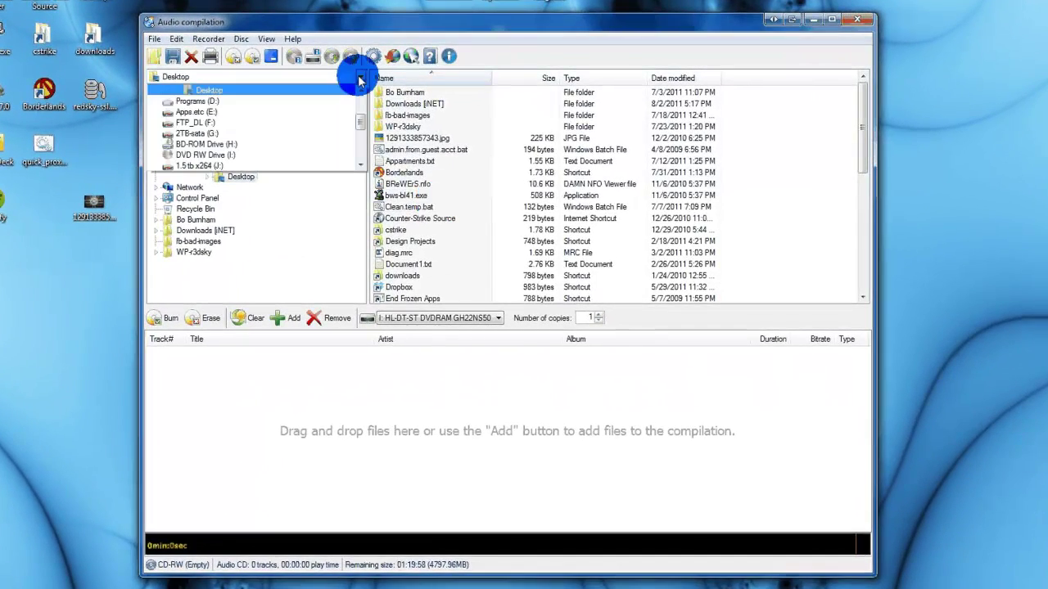
{"action": "scroll", "coordinate": [350, 93], "scroll_direction": "down", "scroll_amount": 2}
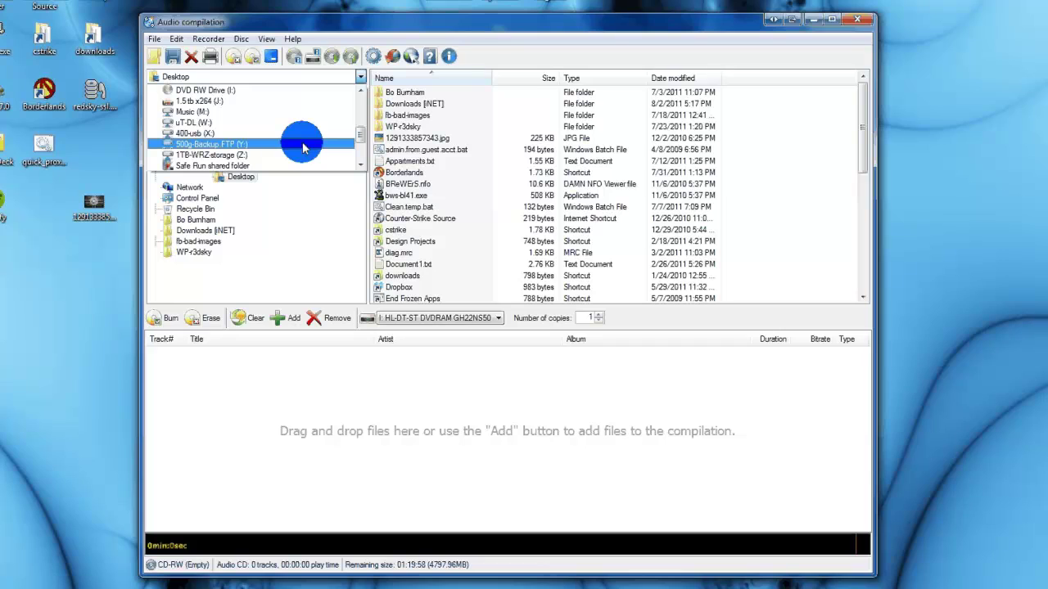
{"action": "left_click", "coordinate": [303, 112]}
{"action": "left_click", "coordinate": [385, 104]}
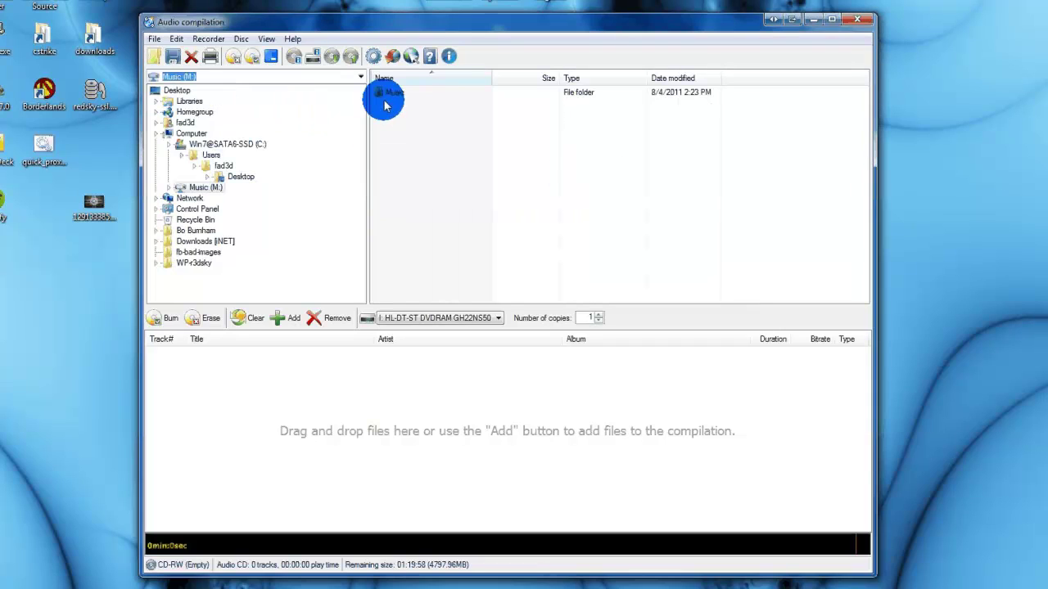
{"action": "left_click", "coordinate": [397, 94]}
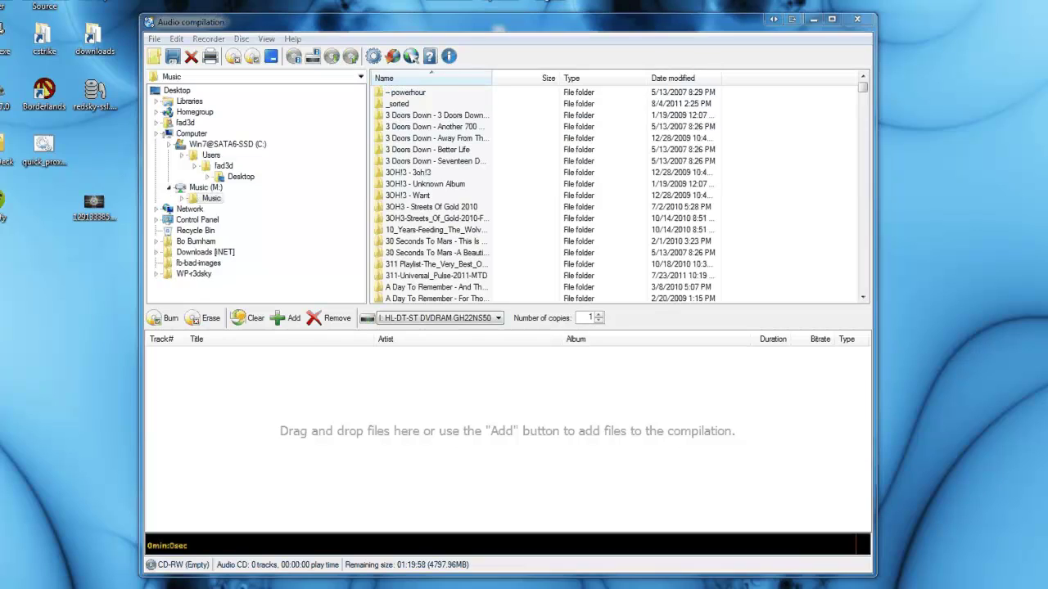
{"action": "left_click_drag", "start_coordinate": [0, 61], "coordinate": [550, 79]}
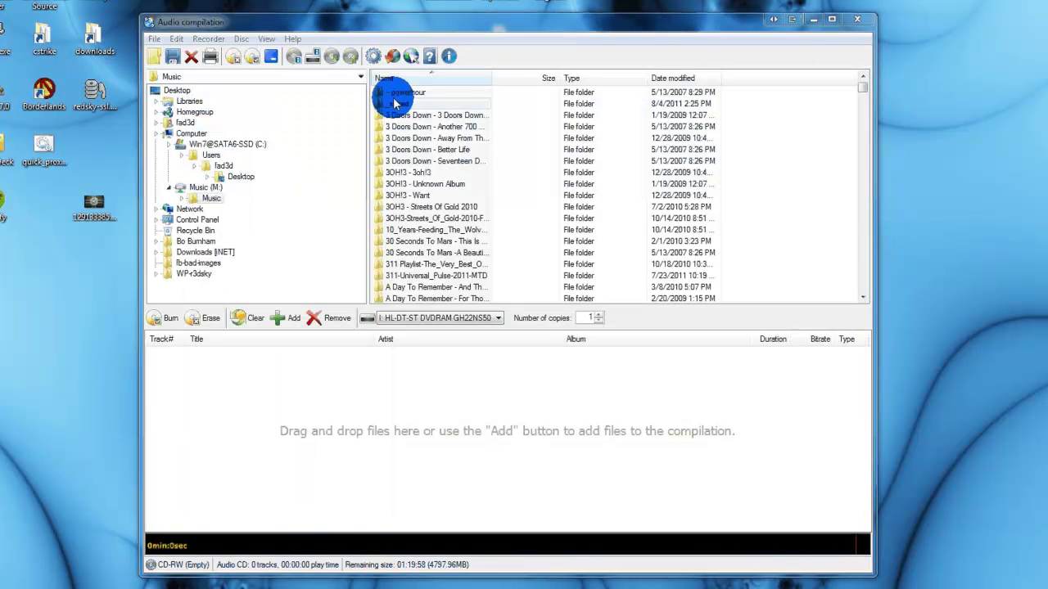
{"action": "left_click", "coordinate": [400, 104]}
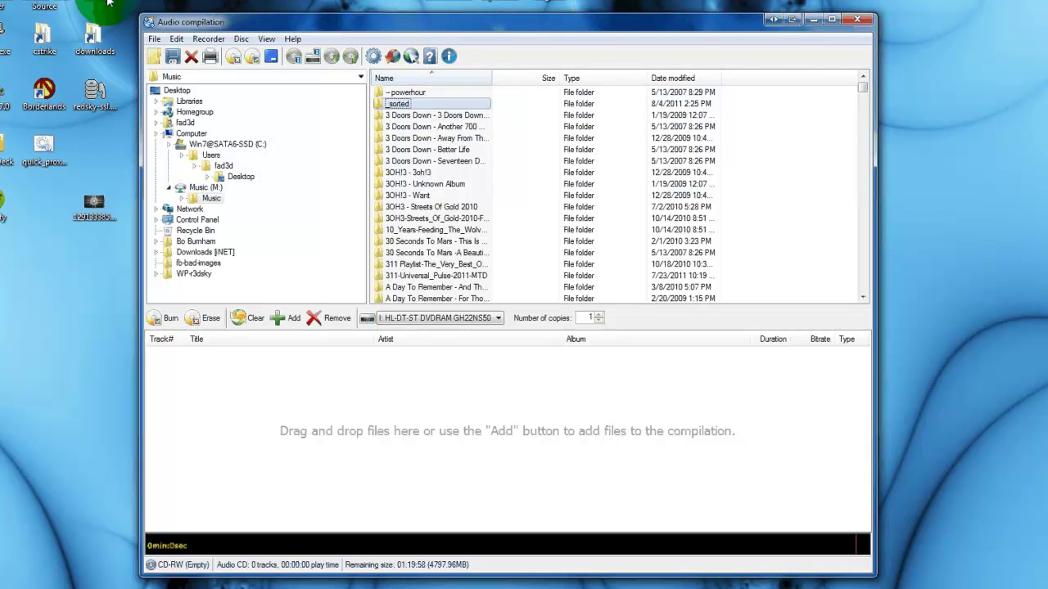
{"action": "left_click", "coordinate": [330, 106]}
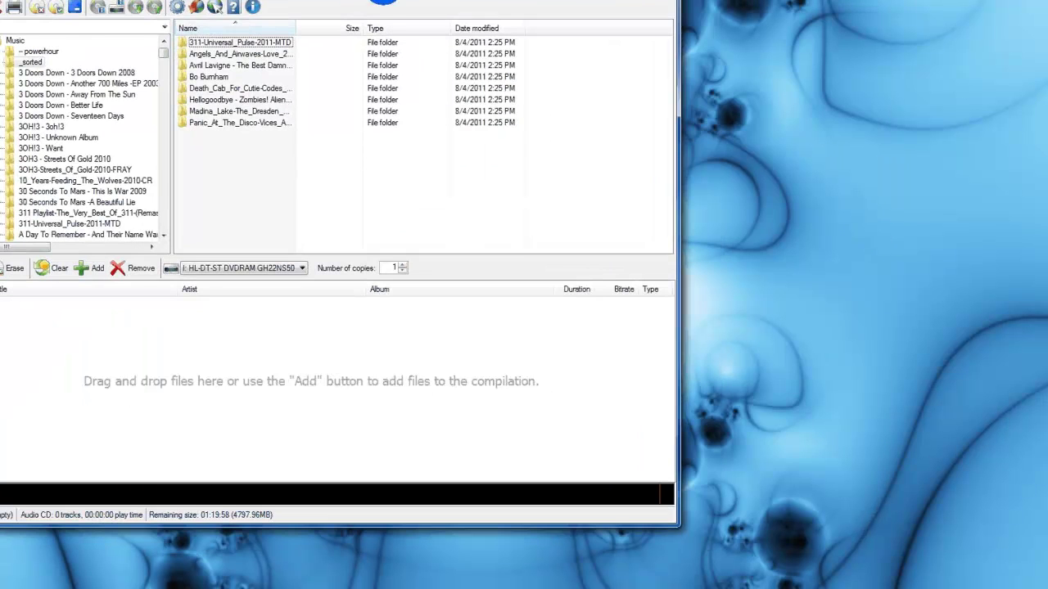
Place the _sorted Explorer window beside the compilation and add the eight MP3s from 311-Universal_Pulse-2011-MTD using CDBurnerXP's file browser.
{"action": "mouse_move", "coordinate": [1047, 82]}
{"action": "left_mouse_down"}
{"action": "mouse_move", "coordinate": [845, 84]}
{"action": "mouse_move", "coordinate": [883, 32]}
{"action": "left_mouse_up"}
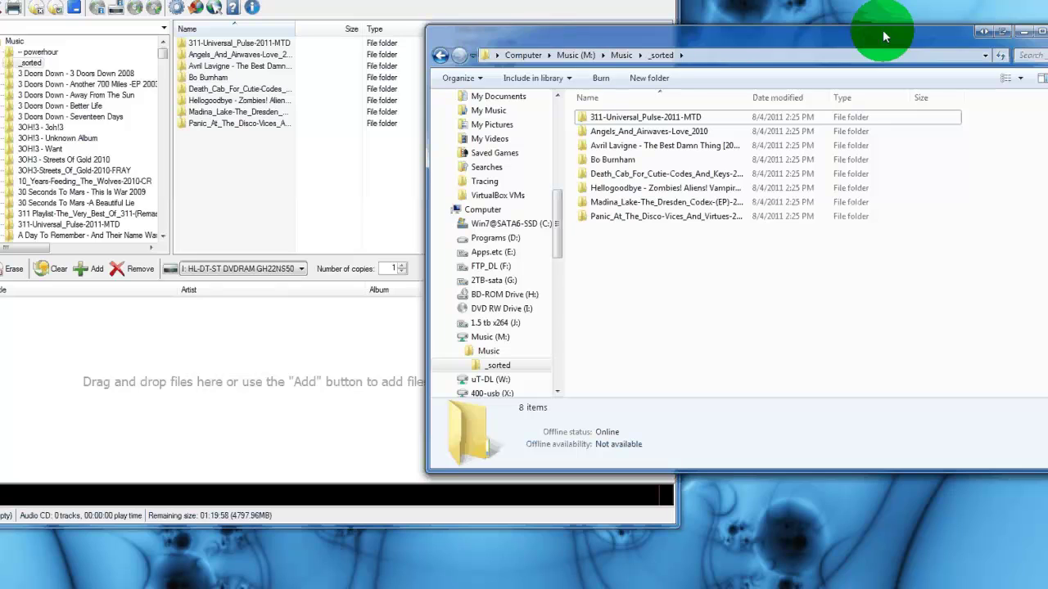
{"action": "double_click", "coordinate": [243, 43]}
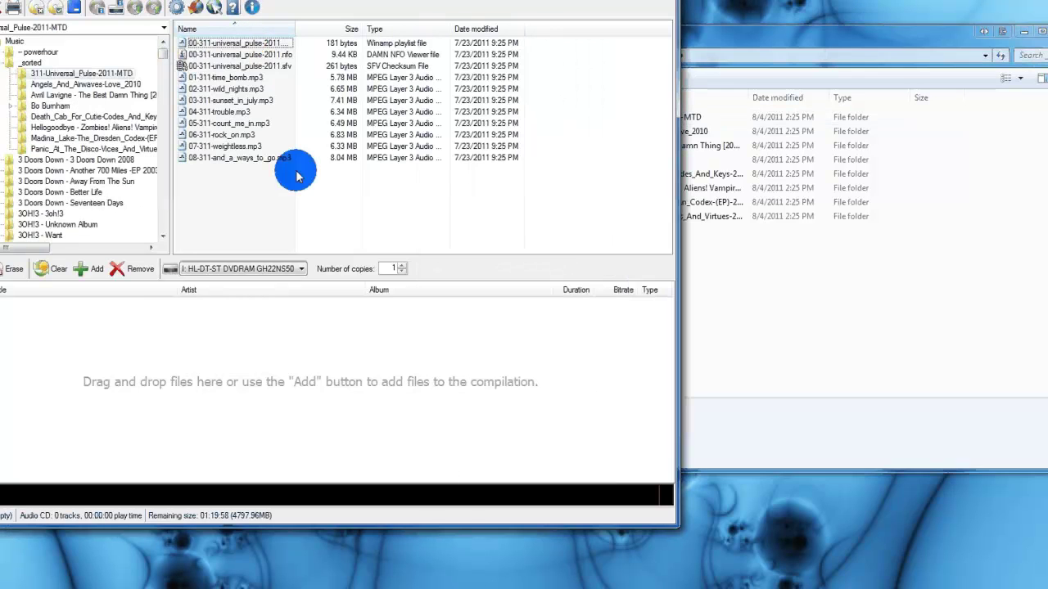
{"action": "left_click_drag", "start_coordinate": [298, 175], "coordinate": [122, 361]}
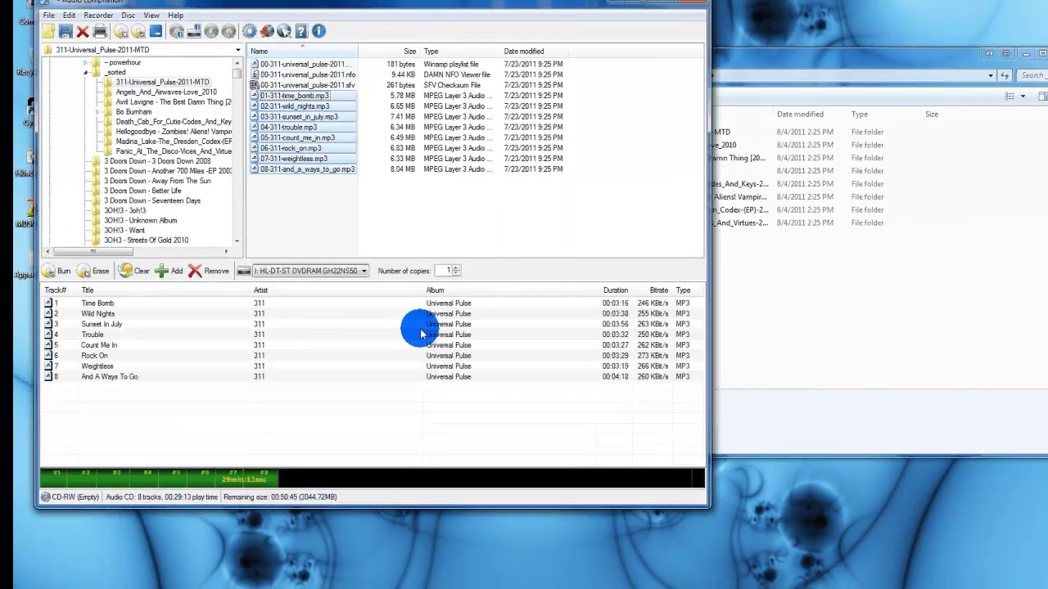
Add the eight 311 MP3s again from the Explorer window, choosing Add track anyway for all following conflicts.
{"action": "left_click", "coordinate": [798, 250]}
{"action": "double_click", "coordinate": [644, 133]}
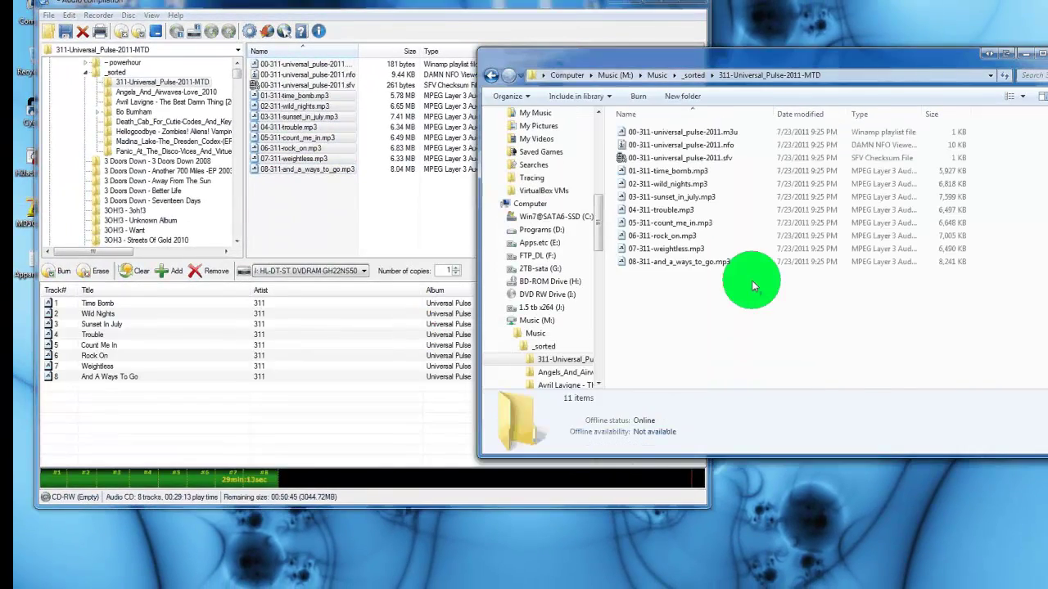
{"action": "mouse_move", "coordinate": [758, 293]}
{"action": "left_mouse_down"}
{"action": "mouse_move", "coordinate": [627, 170]}
{"action": "mouse_move", "coordinate": [283, 409]}
{"action": "left_mouse_up"}
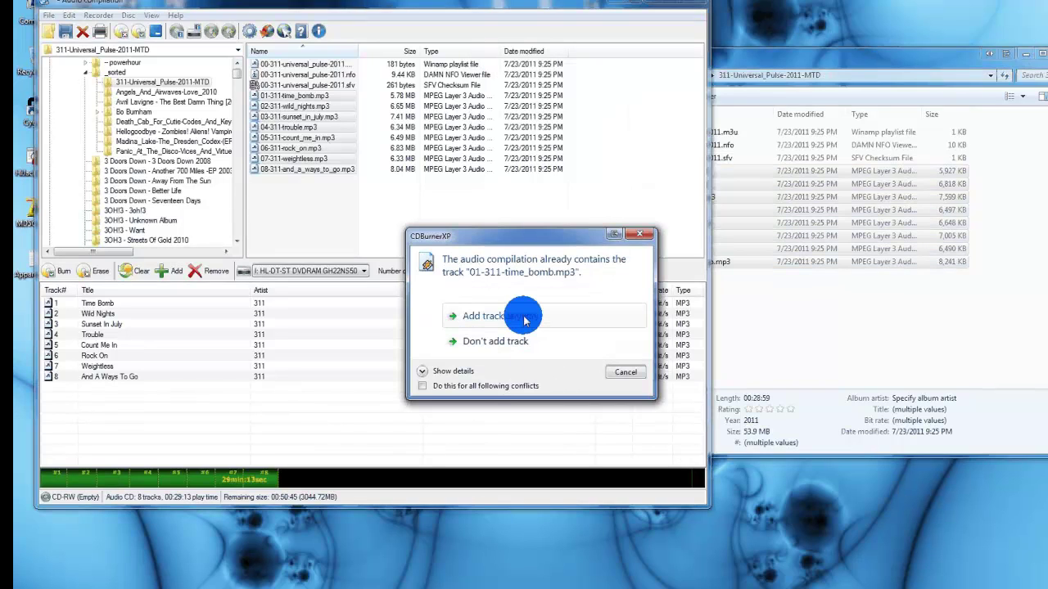
{"action": "left_click", "coordinate": [495, 389]}
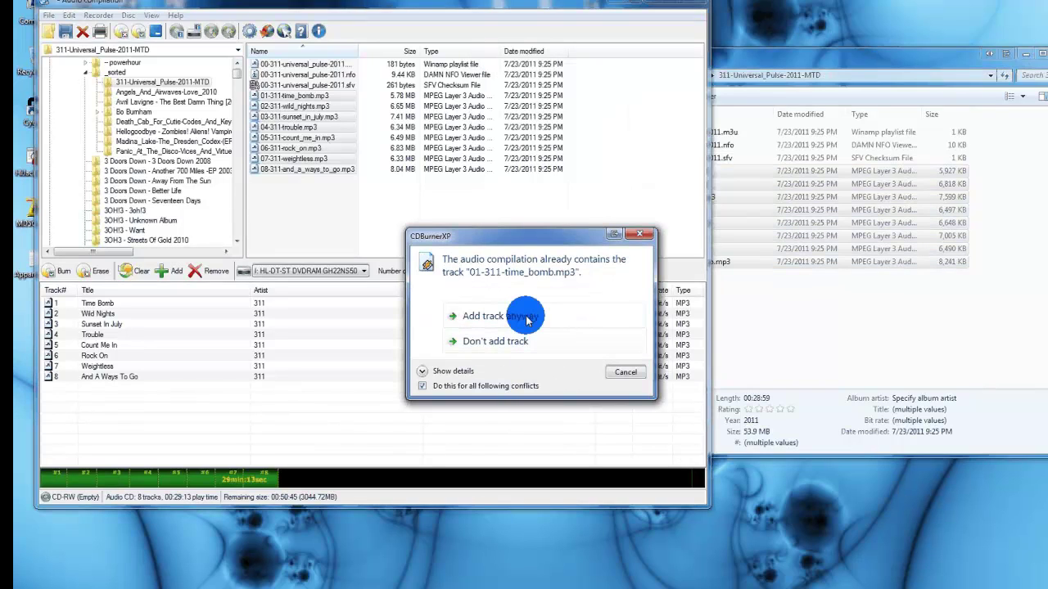
{"action": "left_click", "coordinate": [526, 318]}
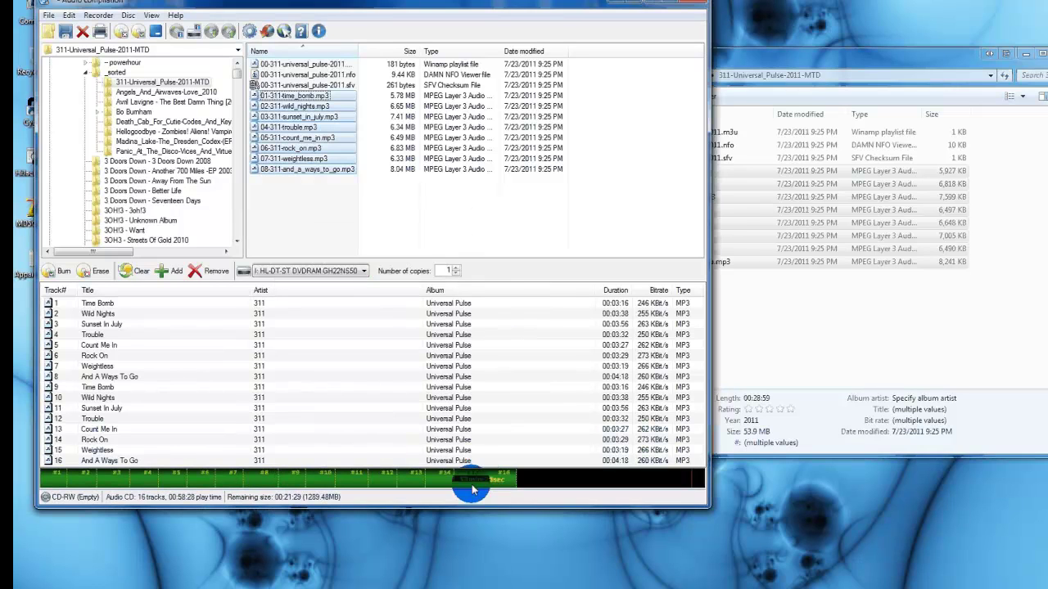
{"action": "left_click", "coordinate": [828, 336]}
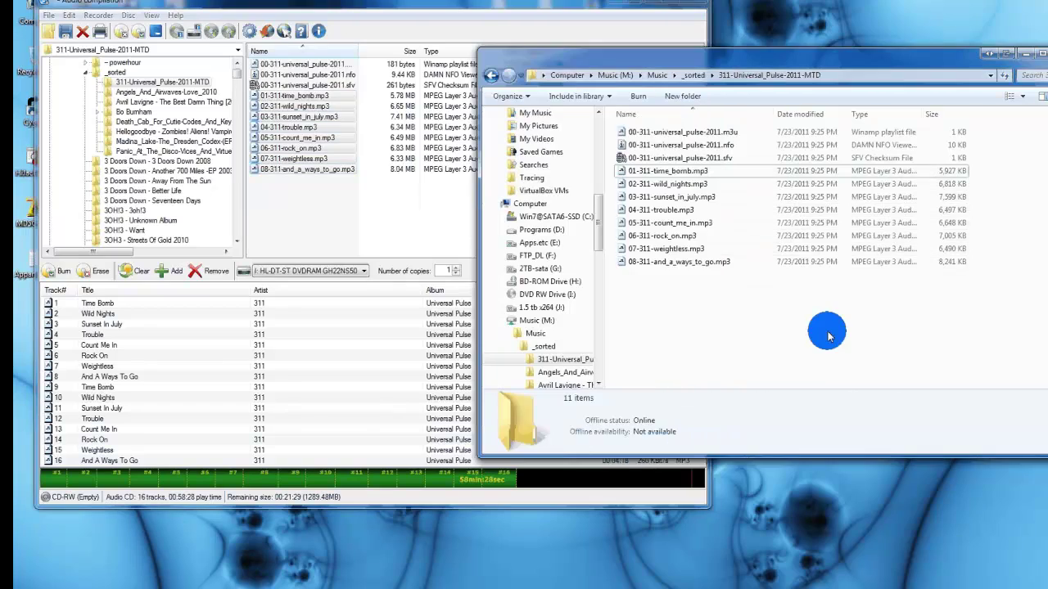
Open the Avril Lavigne - The Best Damn Thing [2007] folder in Explorer and insert its first eleven MP3s after compilation track 4.
{"action": "key", "text": "BackSpace"}
{"action": "left_click", "coordinate": [650, 157]}
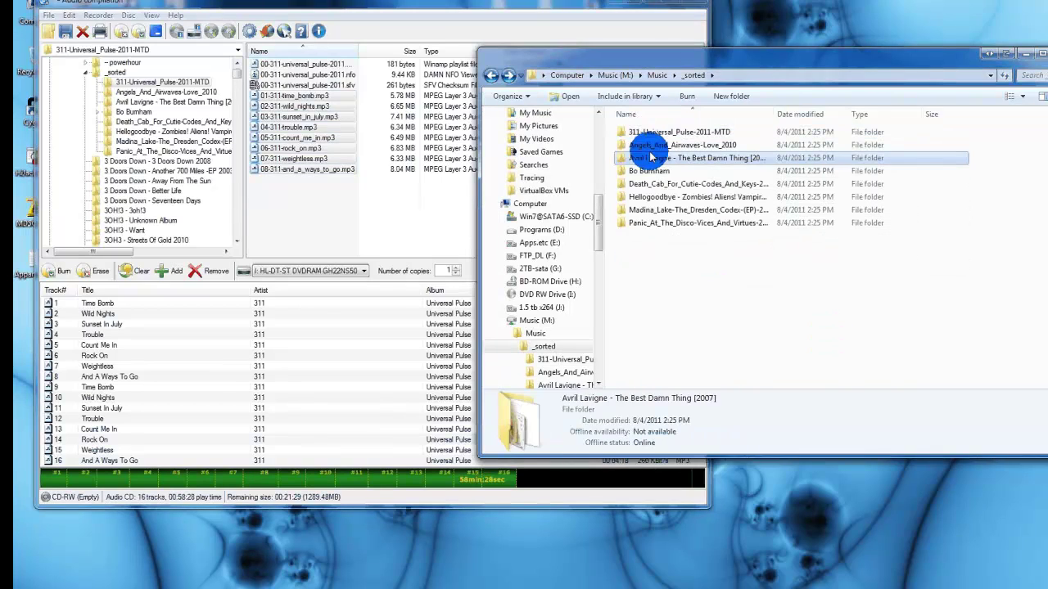
{"action": "double_click", "coordinate": [650, 157]}
{"action": "left_click_drag", "start_coordinate": [763, 262], "coordinate": [655, 132]}
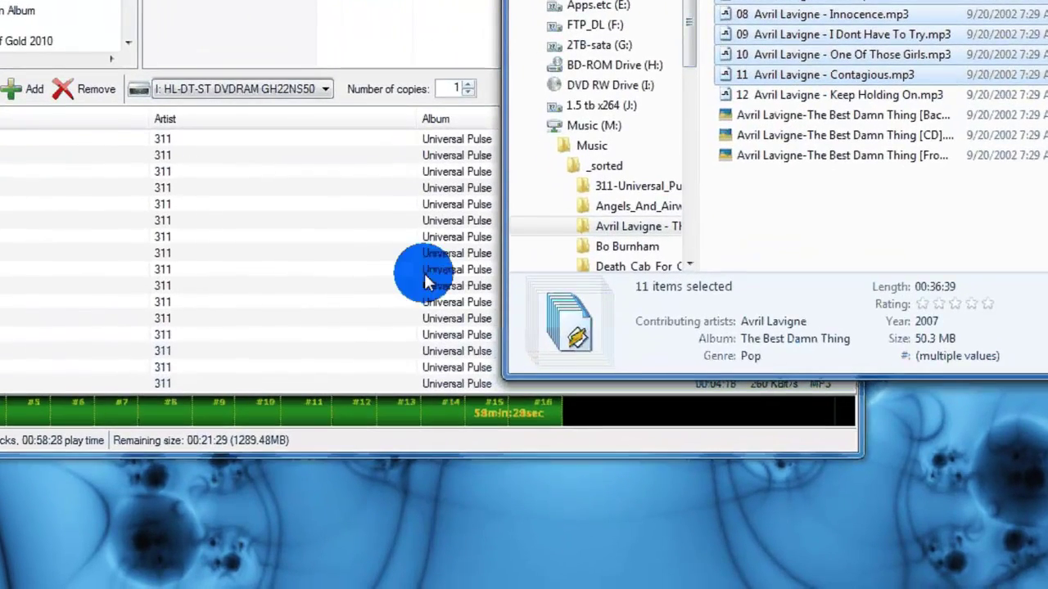
{"action": "left_click_drag", "start_coordinate": [425, 281], "coordinate": [340, 230]}
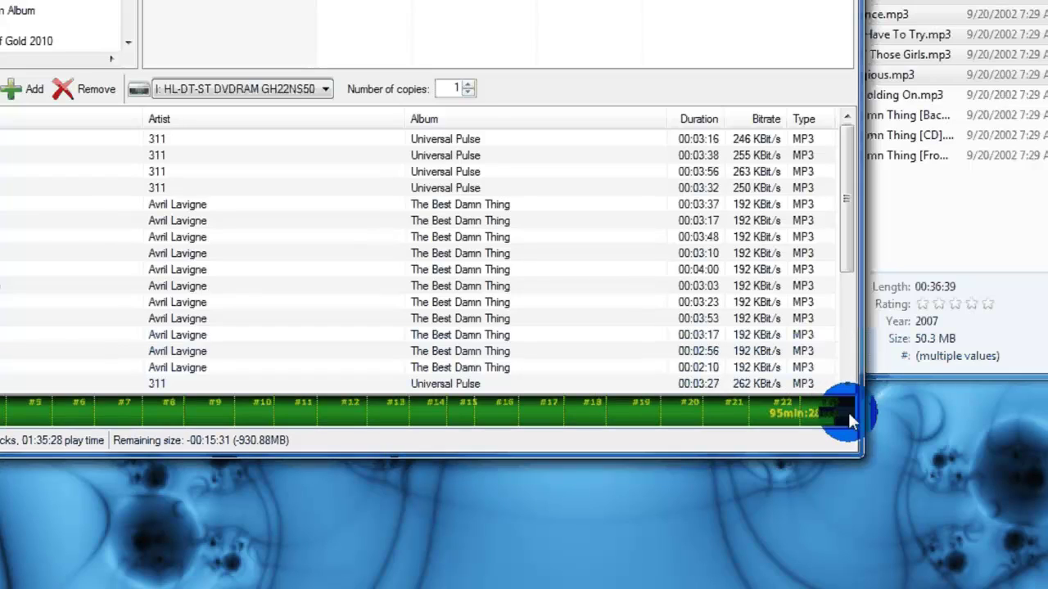
Examine how the Avril Lavigne tracks sit among the 311 tracks, going from Runaway up to Trouble and back to Girlfriend.
{"action": "left_click", "coordinate": [175, 236]}
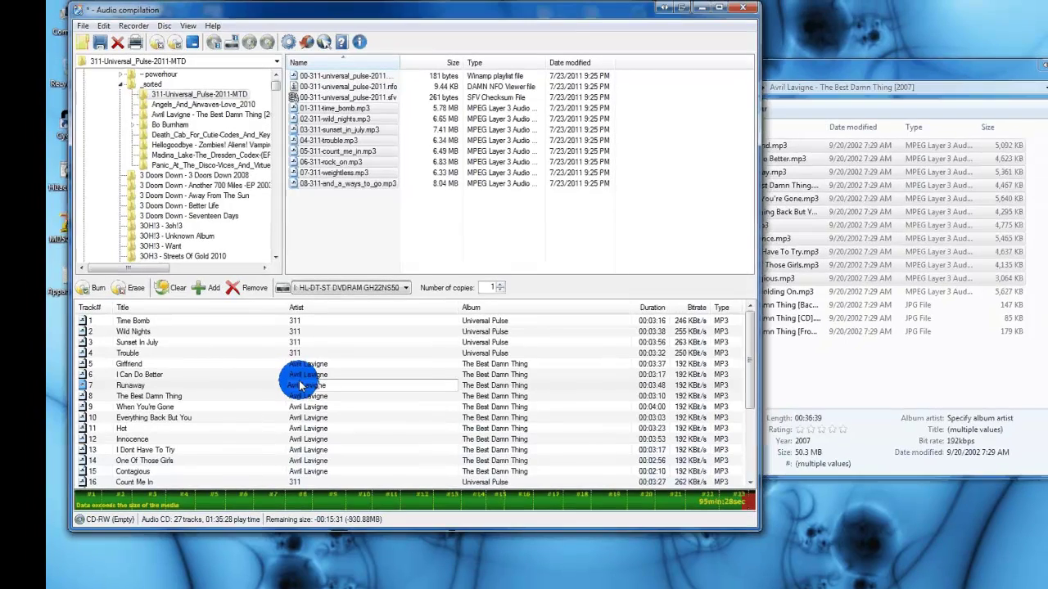
{"action": "left_click", "coordinate": [301, 385]}
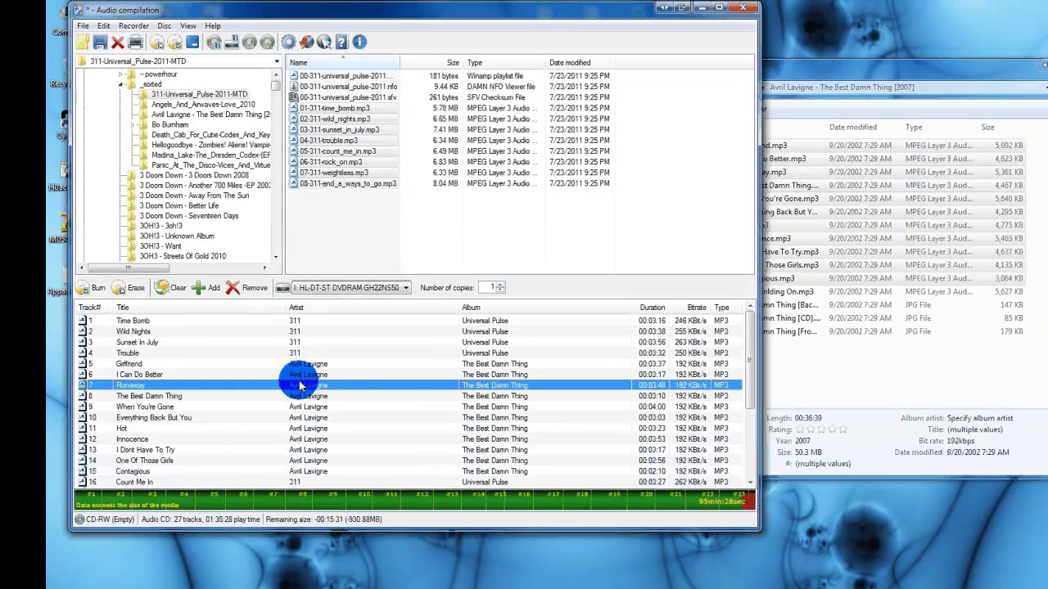
{"action": "key", "text": "Up"}
{"action": "key", "text": "Up"}
{"action": "key", "text": "Up"}
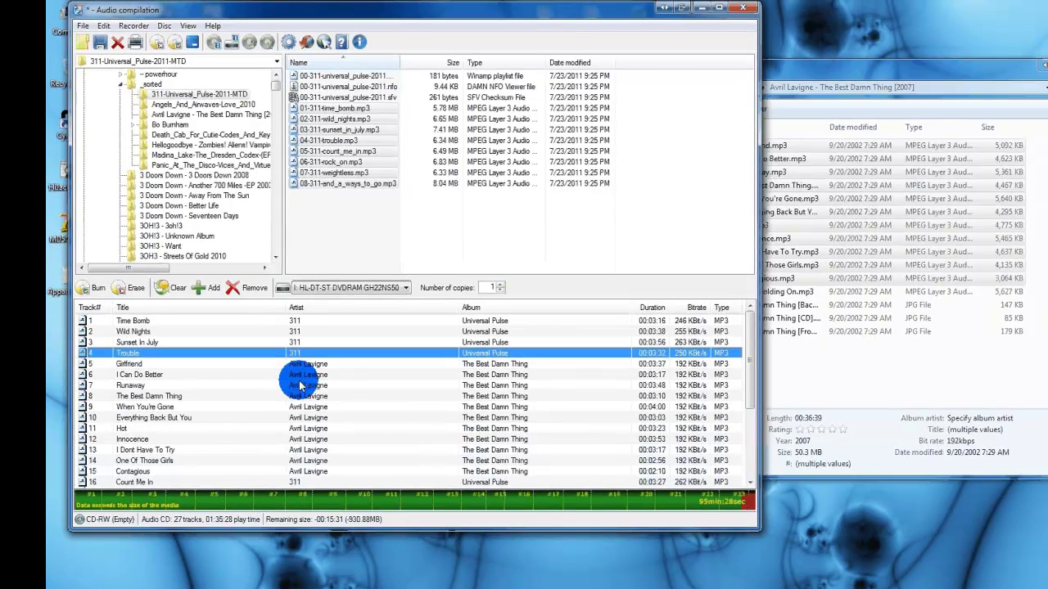
{"action": "key", "text": "Down"}
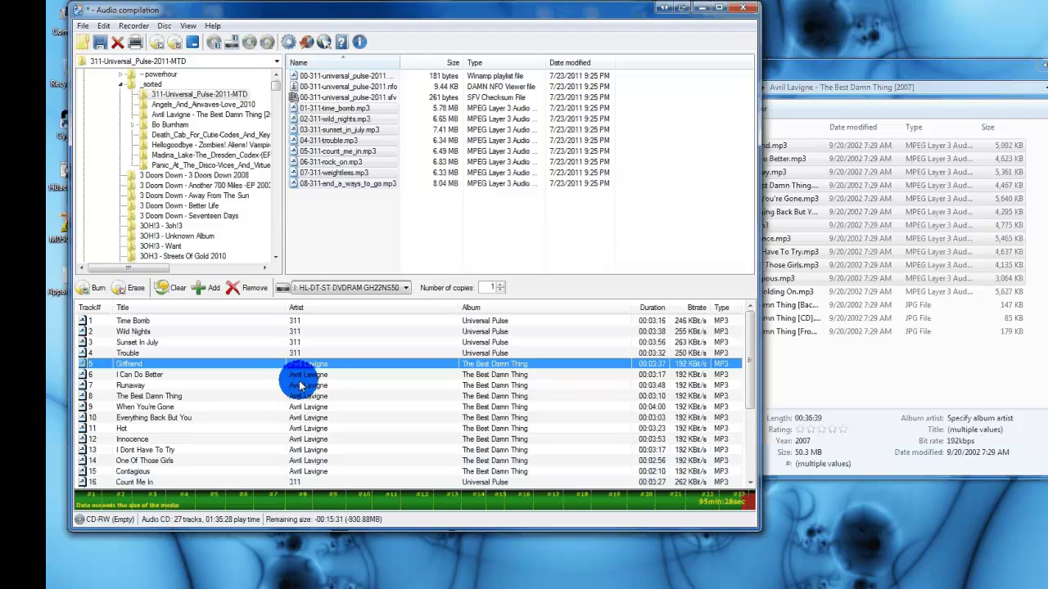
Clear the current compilation and add the ten MP3s from the Panic_At_The_Disco-Vices_And_Virtues-2011-pLAN9 folder in the Explorer window.
{"action": "left_click", "coordinate": [168, 291]}
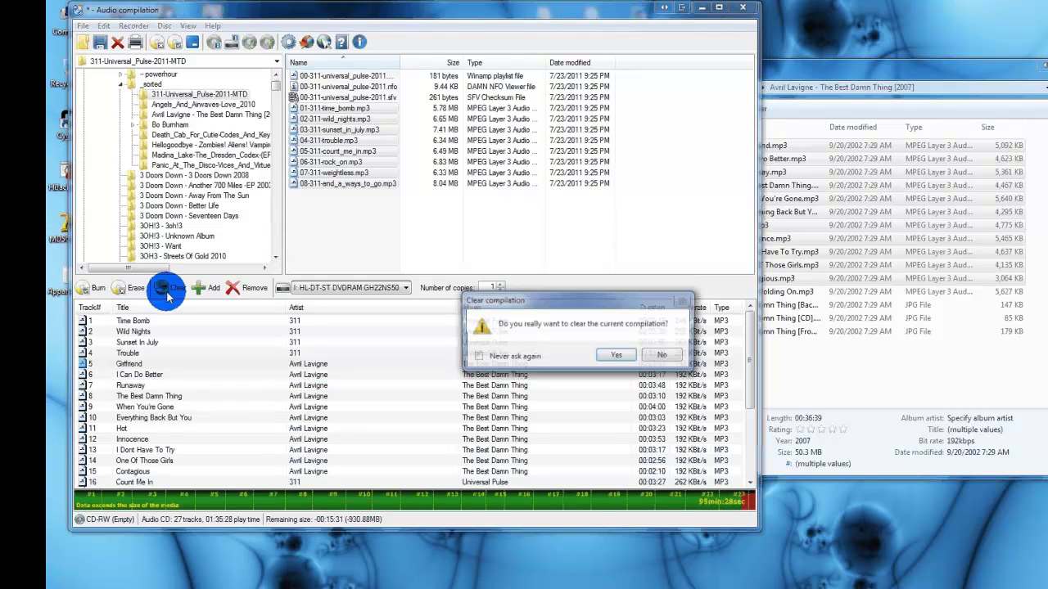
{"action": "left_click", "coordinate": [626, 356]}
{"action": "left_click", "coordinate": [847, 366]}
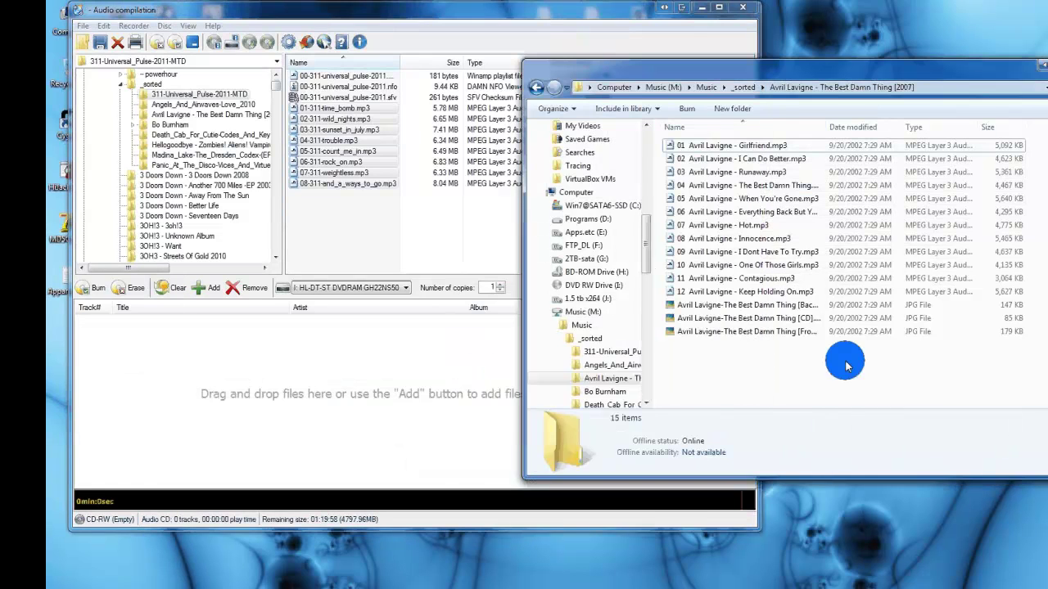
{"action": "key", "text": "BackSpace"}
{"action": "left_click", "coordinate": [750, 239]}
{"action": "double_click", "coordinate": [750, 239]}
{"action": "left_click_drag", "start_coordinate": [849, 375], "coordinate": [304, 416]}
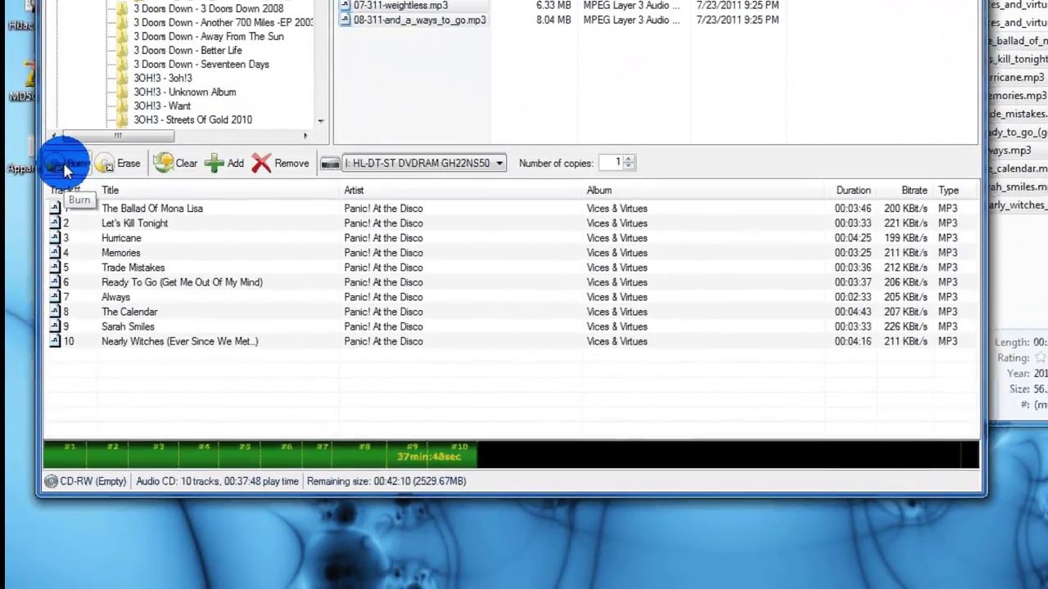
{"action": "left_click", "coordinate": [66, 166]}
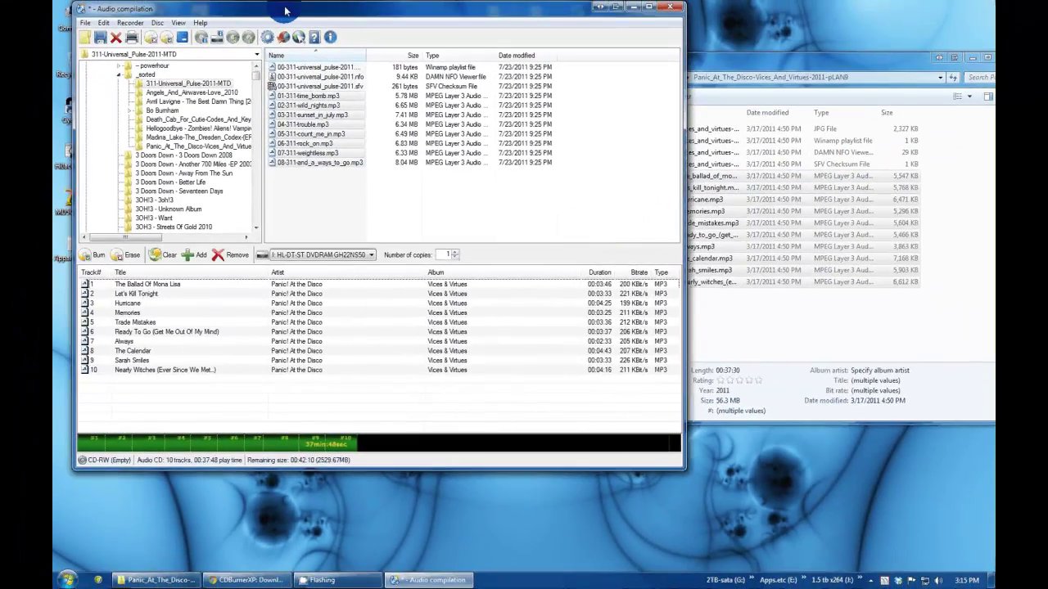
Close the audio compilation window and move the Panic_At_The_Disco Explorer window toward the desktop's center.
{"action": "left_click_drag", "start_coordinate": [286, 10], "coordinate": [455, 68]}
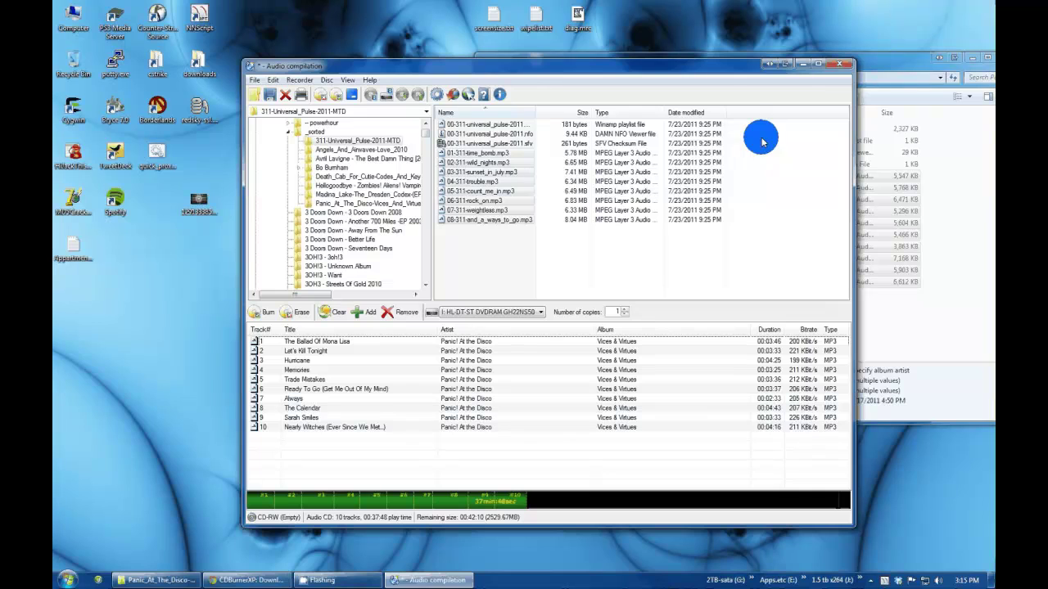
{"action": "left_click", "coordinate": [839, 64]}
{"action": "left_click_drag", "start_coordinate": [839, 64], "coordinate": [547, 65]}
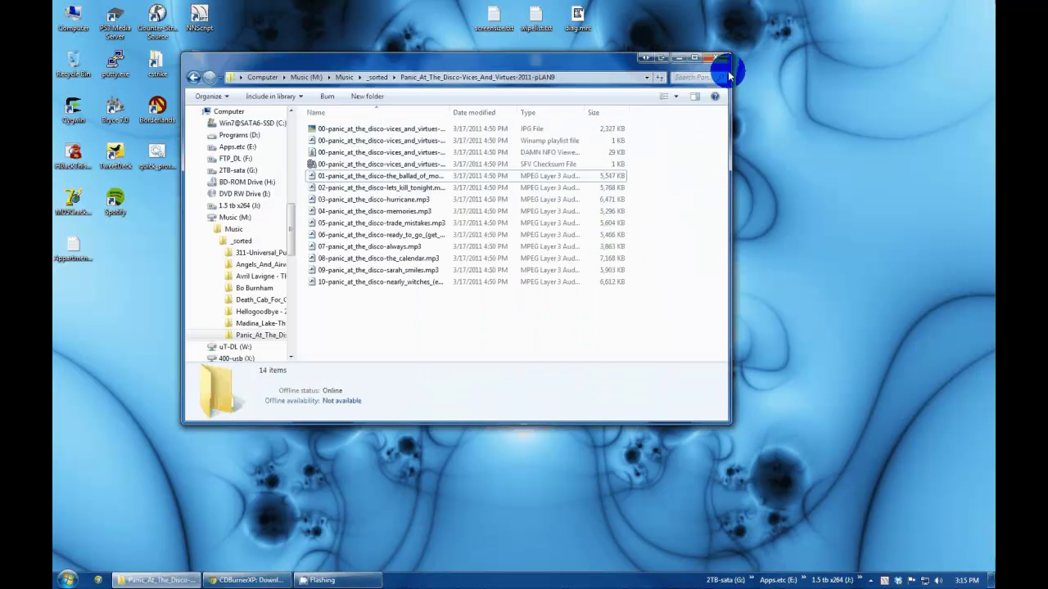